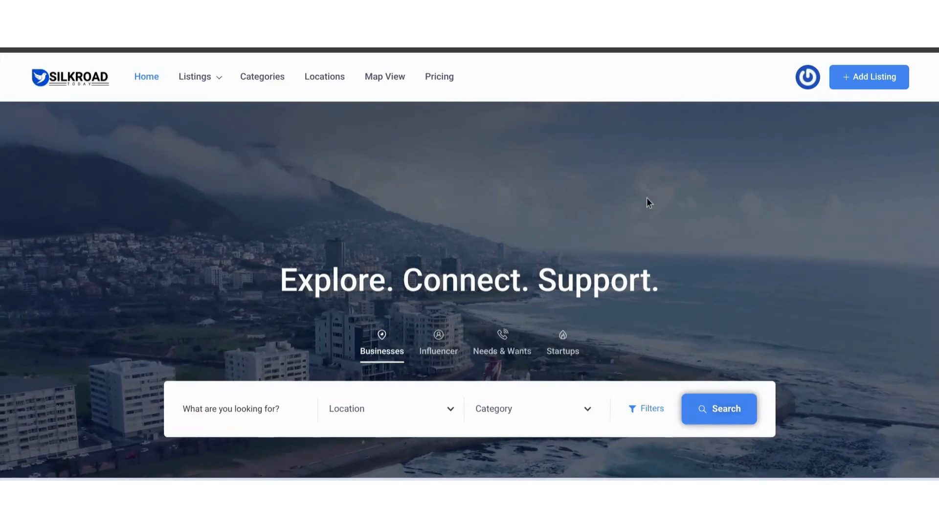
Step: Start a new Startups listing on the plan that includes the LinkedIn link and business plan PDF download
{"action": "left_click", "coordinate": [859, 88]}
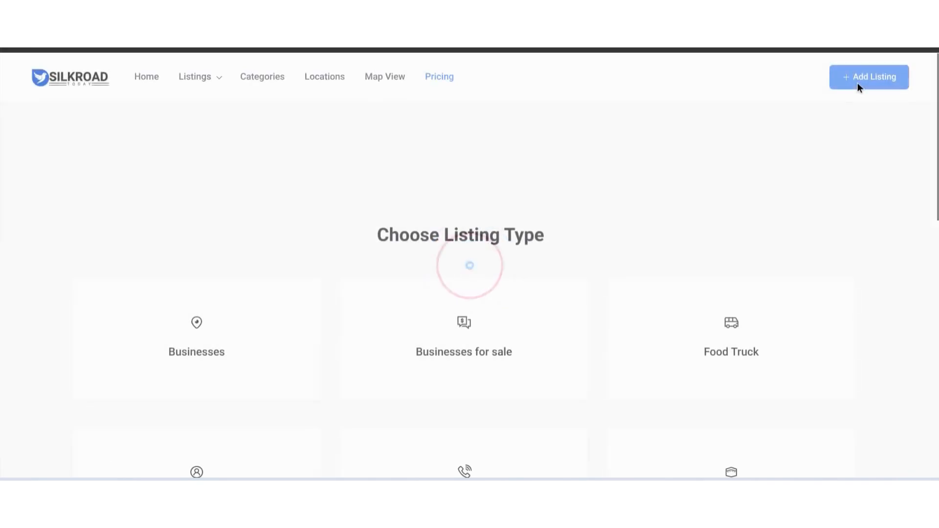
{"action": "scroll", "coordinate": [848, 100], "scroll_direction": "down", "scroll_amount": 4}
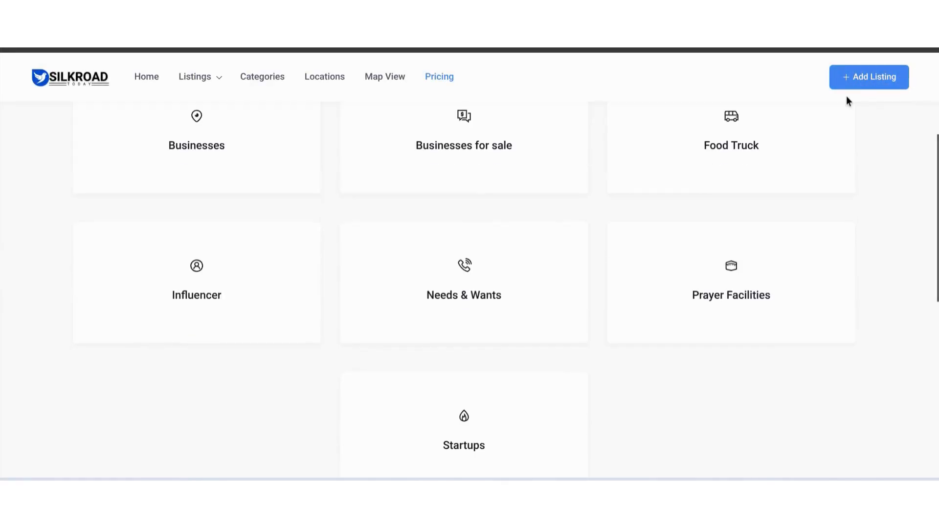
{"action": "left_click", "coordinate": [517, 398]}
{"action": "scroll", "coordinate": [516, 396], "scroll_direction": "down", "scroll_amount": 5}
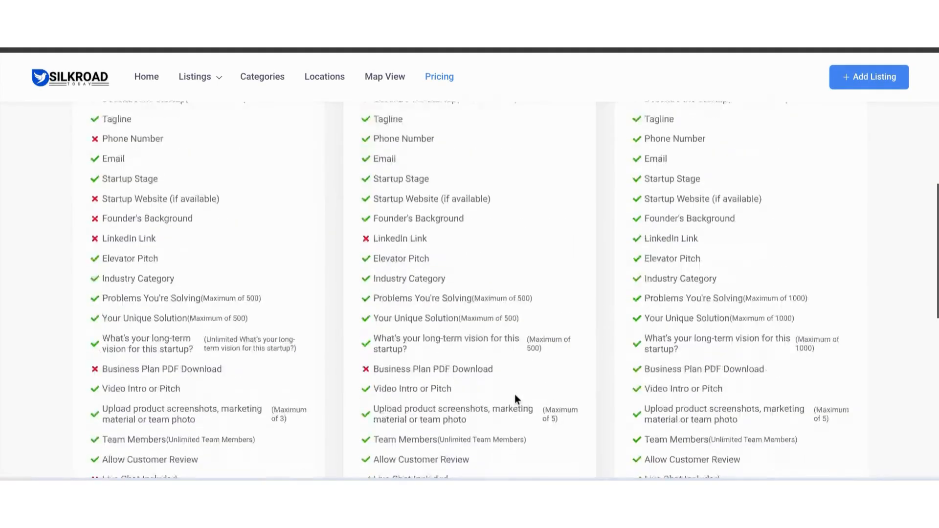
{"action": "scroll", "coordinate": [515, 394], "scroll_direction": "down", "scroll_amount": 5}
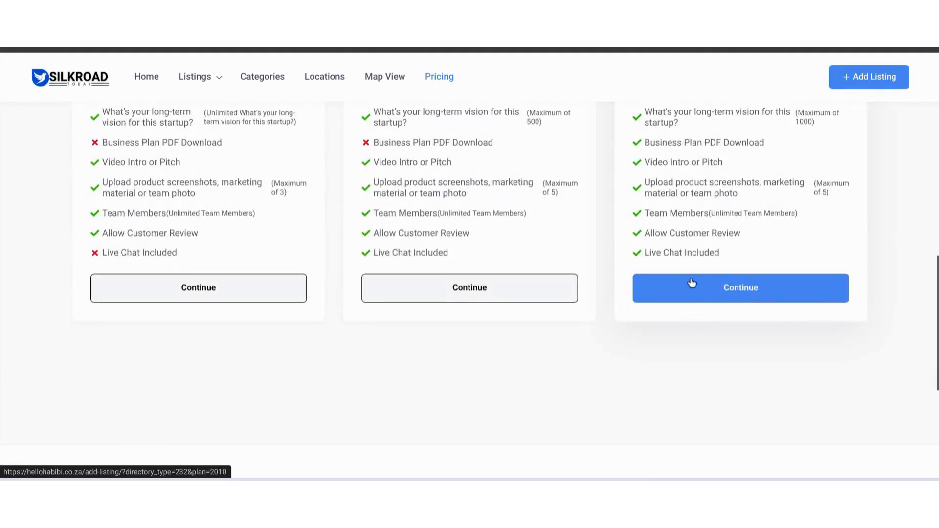
{"action": "left_click", "coordinate": [690, 283]}
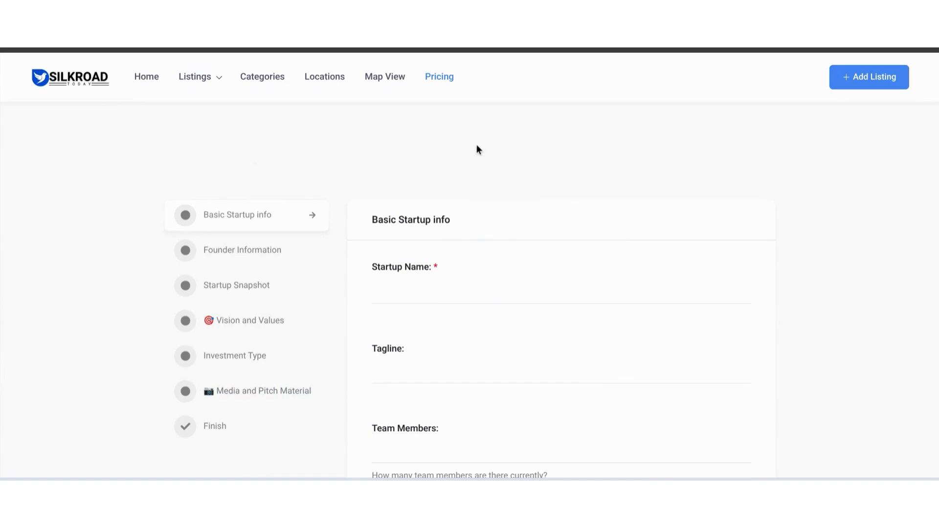
Step: Enter "Venture Vending Machines" as the startup name in the basic startup info
{"action": "scroll", "coordinate": [476, 145], "scroll_direction": "down", "scroll_amount": 3}
{"action": "scroll", "coordinate": [477, 145], "scroll_direction": "up", "scroll_amount": 2}
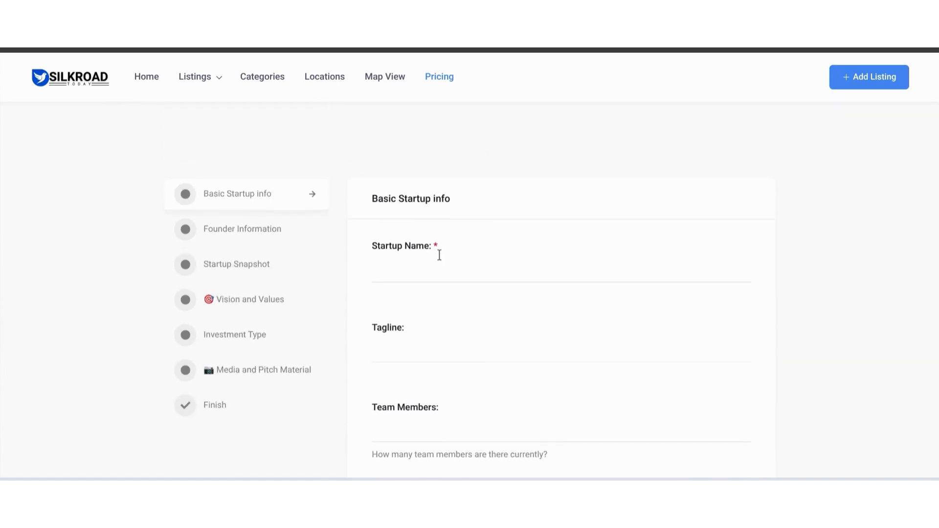
{"action": "type", "text": "Venture Vending Machines"}
Step: Set the tagline to "Vending by vendors" and the number of team members to 3
{"action": "scroll", "coordinate": [439, 254], "scroll_direction": "down", "scroll_amount": 3}
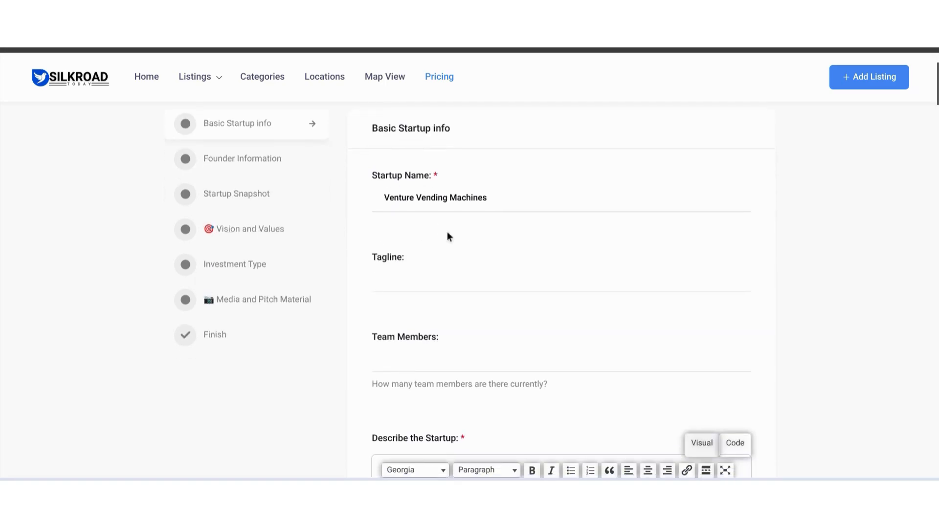
{"action": "left_click", "coordinate": [419, 279]}
{"action": "type", "text": "Vending by vendors"}
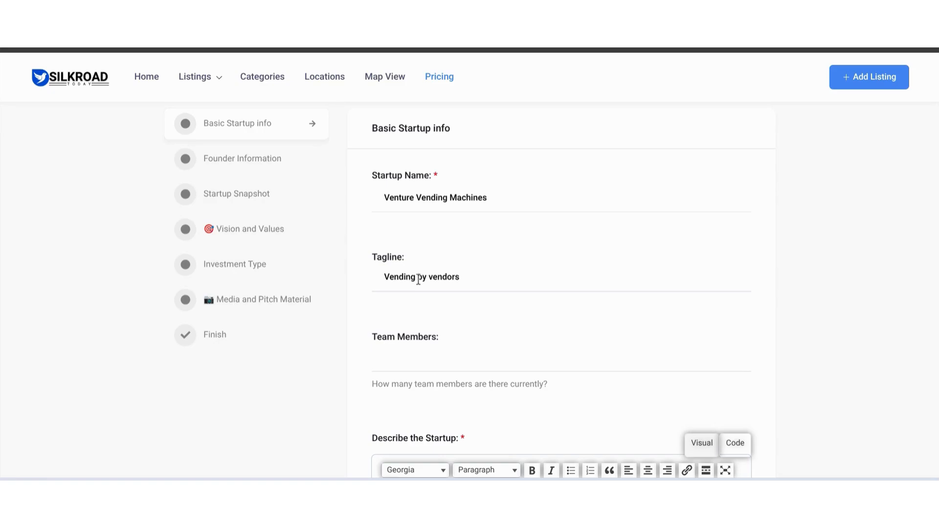
{"action": "scroll", "coordinate": [418, 279], "scroll_direction": "down", "scroll_amount": 3}
{"action": "left_click", "coordinate": [435, 251]}
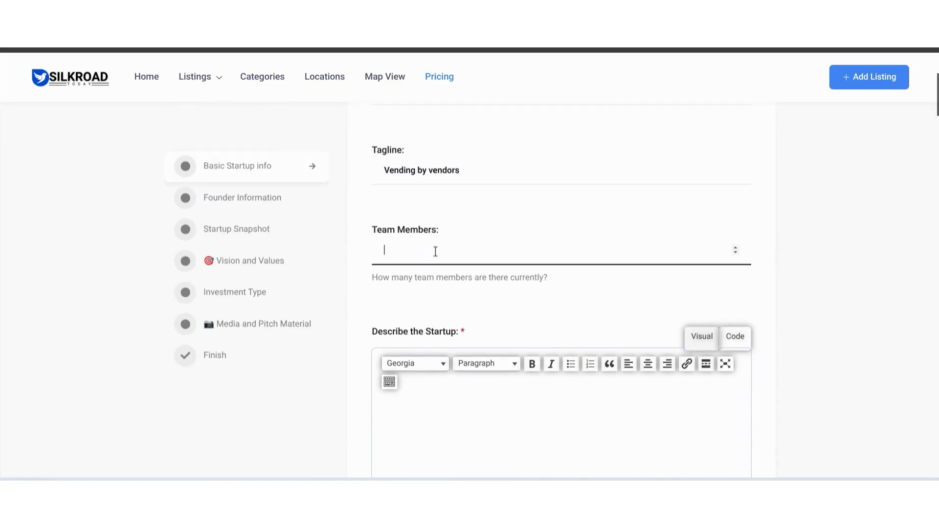
{"action": "type", "text": "3"}
Step: Describe the startup as ready to approach universities with patented vending machines that bake pre baked pies for students
{"action": "scroll", "coordinate": [436, 251], "scroll_direction": "down", "scroll_amount": 3}
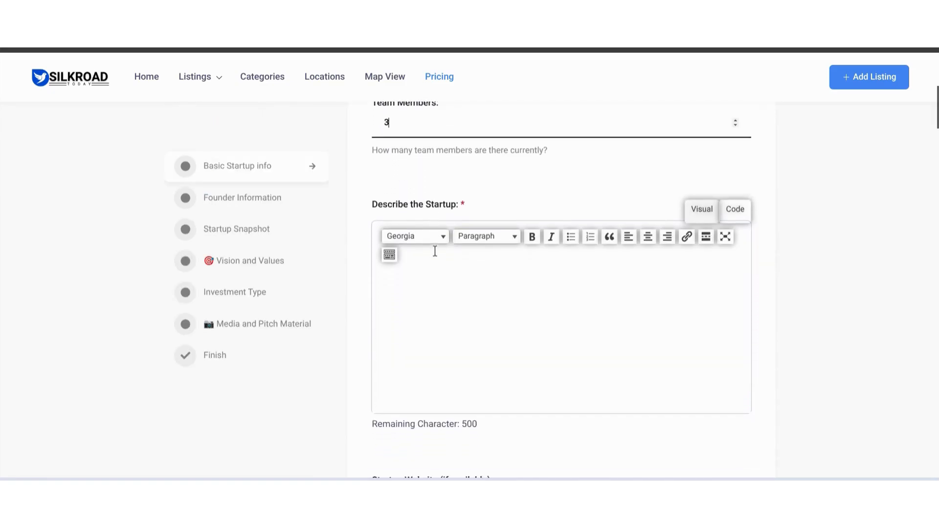
{"action": "left_click", "coordinate": [419, 280]}
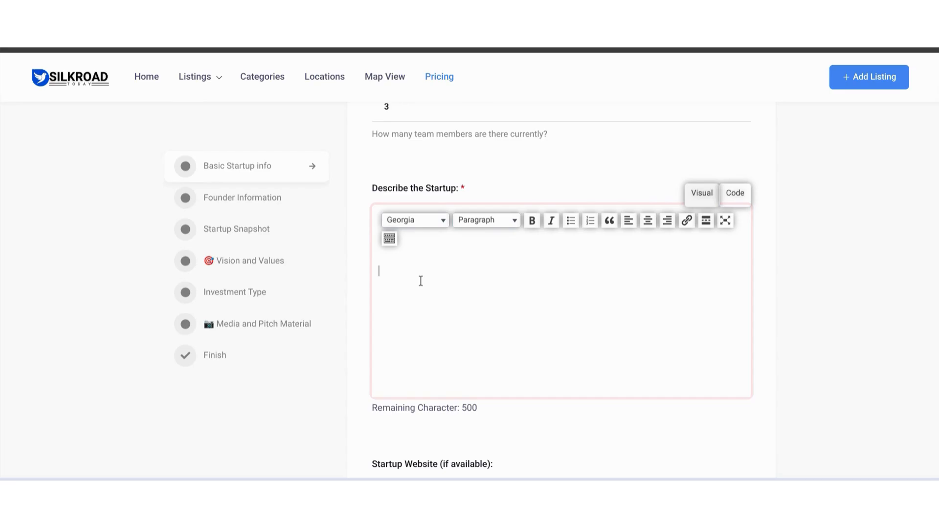
{"action": "type", "text": "We are a star"}
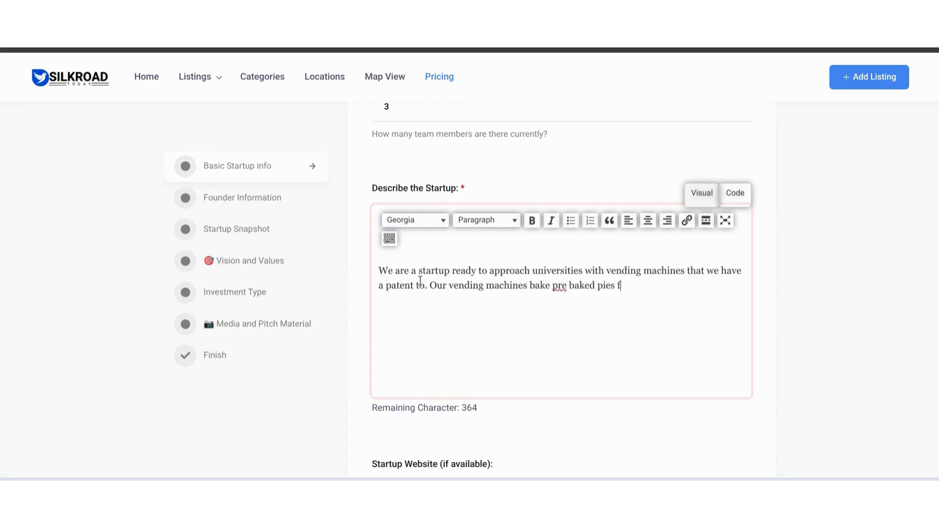
{"action": "type", "text": "or students."}
Step: Leave the startup website blank and set the startup's location to Western Cape
{"action": "scroll", "coordinate": [420, 281], "scroll_direction": "down", "scroll_amount": 4}
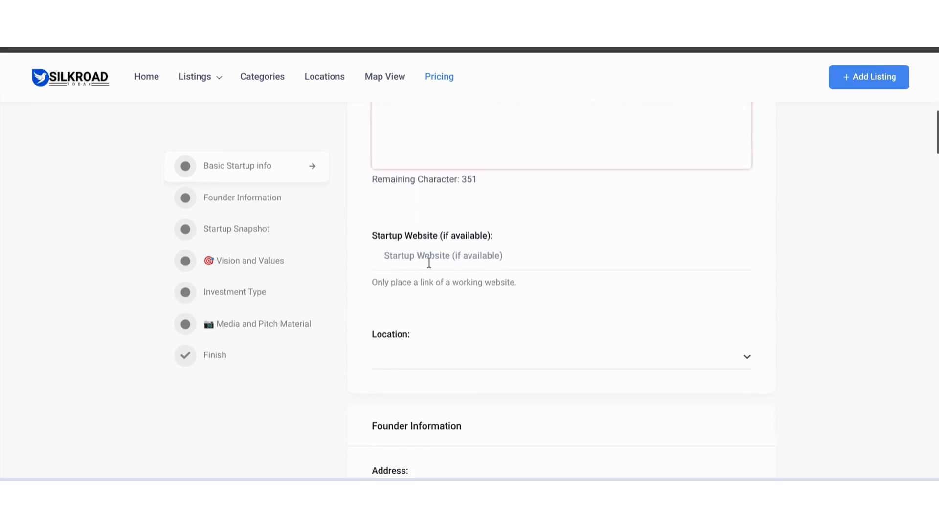
{"action": "left_click", "coordinate": [435, 259]}
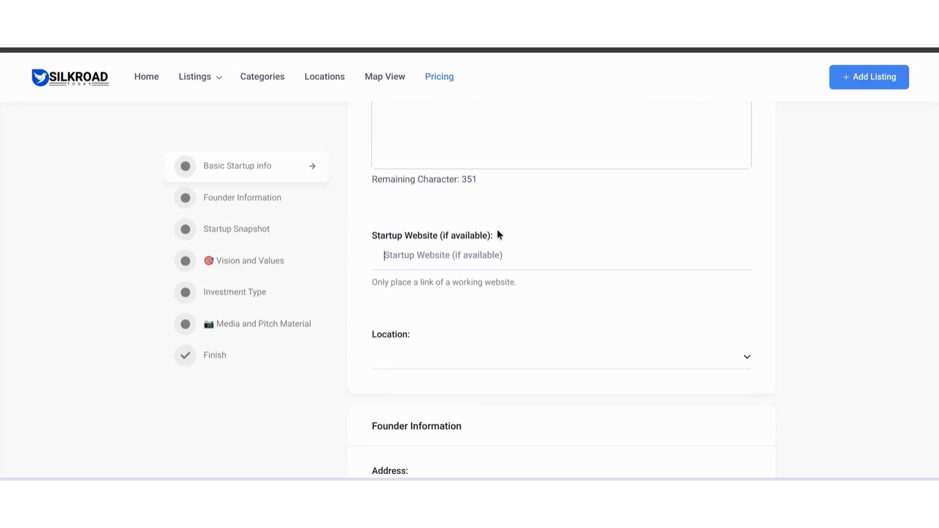
{"action": "scroll", "coordinate": [448, 279], "scroll_direction": "down", "scroll_amount": 2}
{"action": "left_click", "coordinate": [449, 282]}
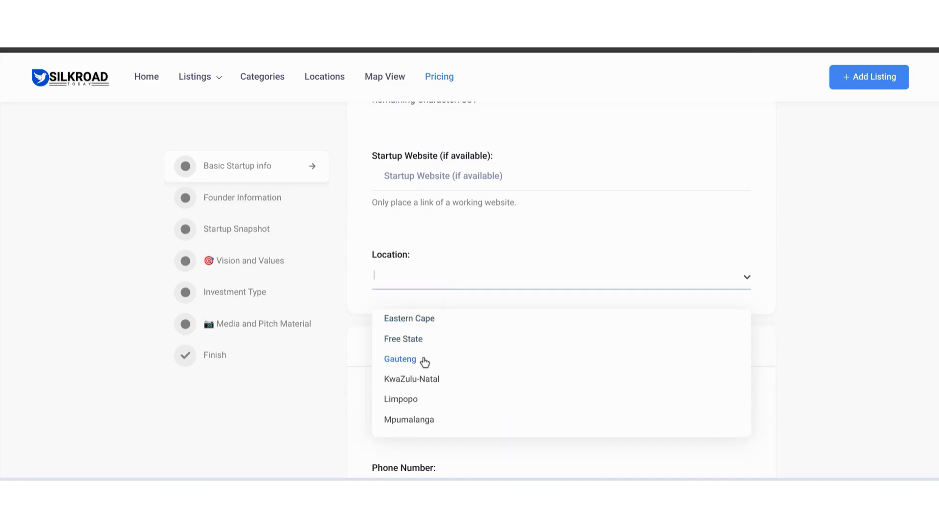
{"action": "scroll", "coordinate": [421, 362], "scroll_direction": "down", "scroll_amount": 2}
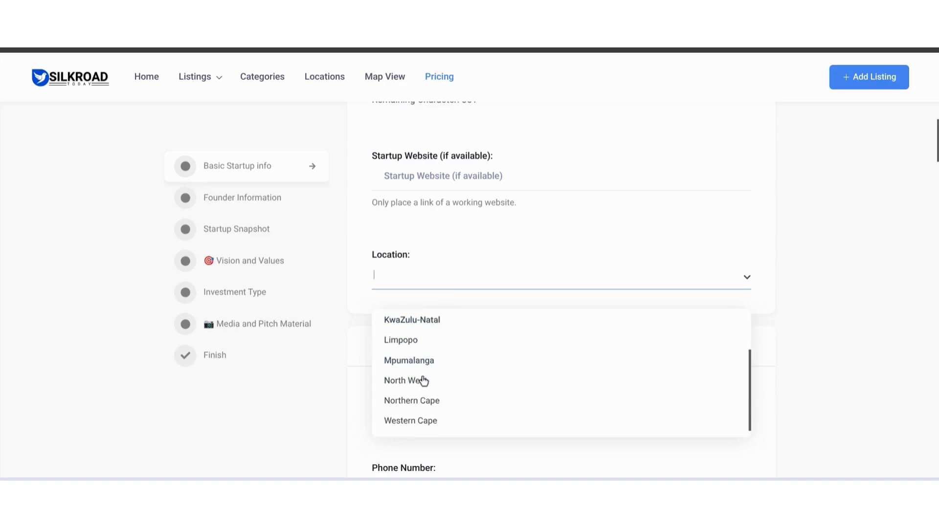
{"action": "left_click", "coordinate": [412, 423]}
{"action": "scroll", "coordinate": [457, 392], "scroll_direction": "down", "scroll_amount": 2}
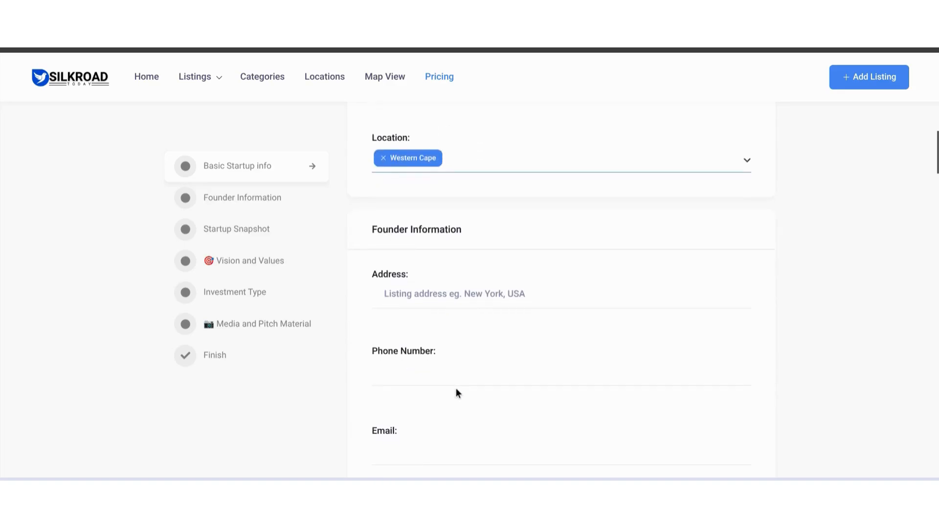
Step: Fill in the founder's background with a greeting and first name, a background in engineering, a love of baking, and combining both passions
{"action": "scroll", "coordinate": [456, 392], "scroll_direction": "down", "scroll_amount": 6}
{"action": "left_click", "coordinate": [426, 223]}
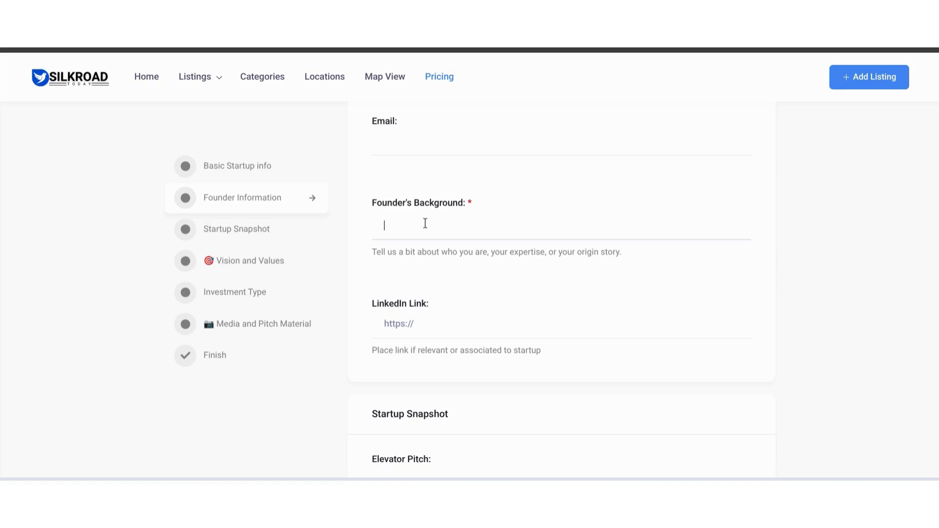
{"action": "type", "text": "Hey there I am Adam and I have a background in engineering. I love baking and I have combined my two passi"}
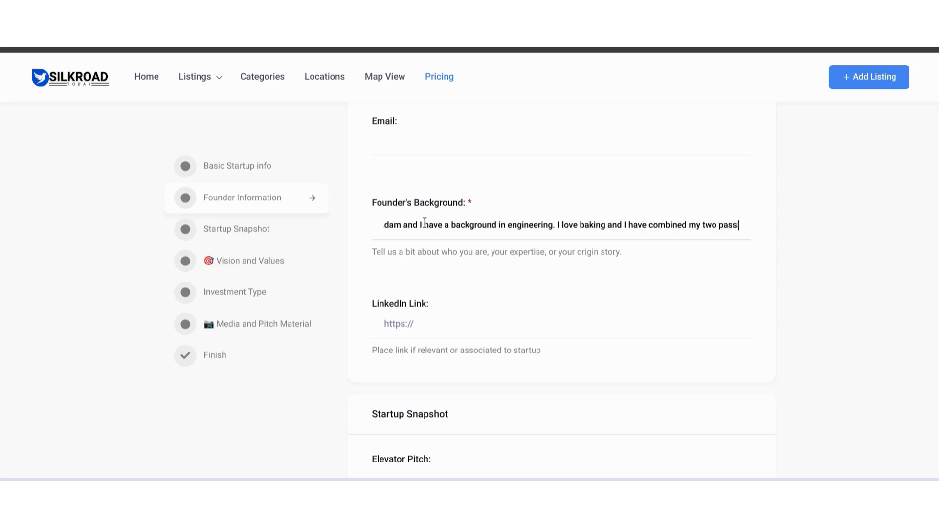
{"action": "type", "text": "ons in life."}
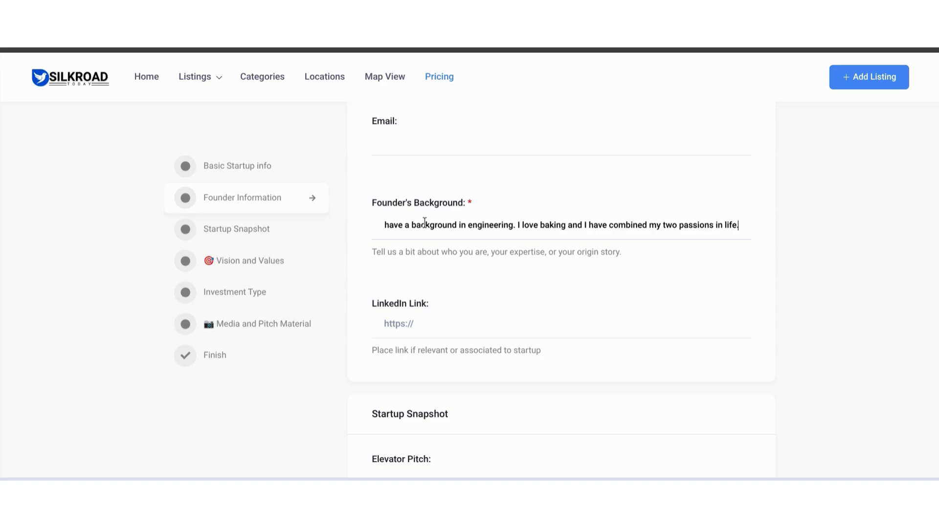
Step: Leave the LinkedIn link blank and enter the elevator pitch "We solve storage problems for university students by providing them with freshly baked pies on campus"
{"action": "scroll", "coordinate": [424, 223], "scroll_direction": "down", "scroll_amount": 2}
{"action": "left_click", "coordinate": [426, 254]}
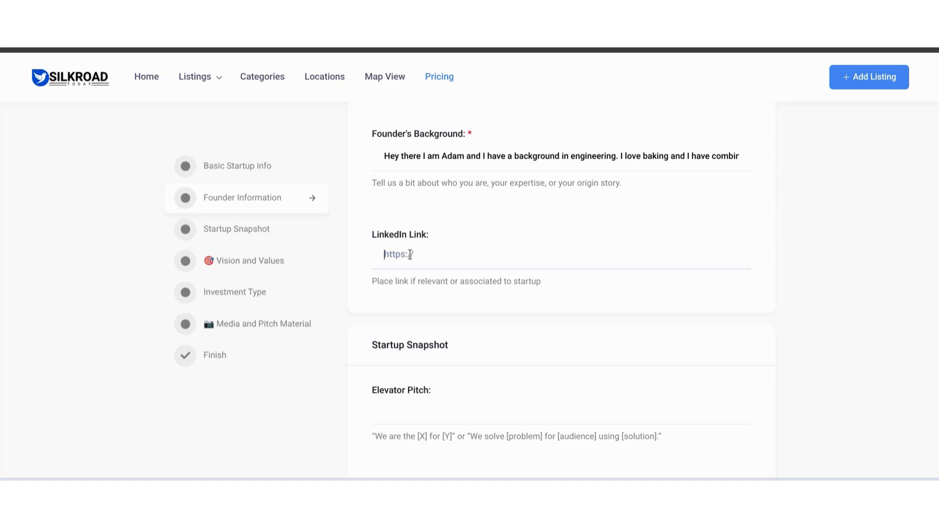
{"action": "scroll", "coordinate": [410, 254], "scroll_direction": "down", "scroll_amount": 3}
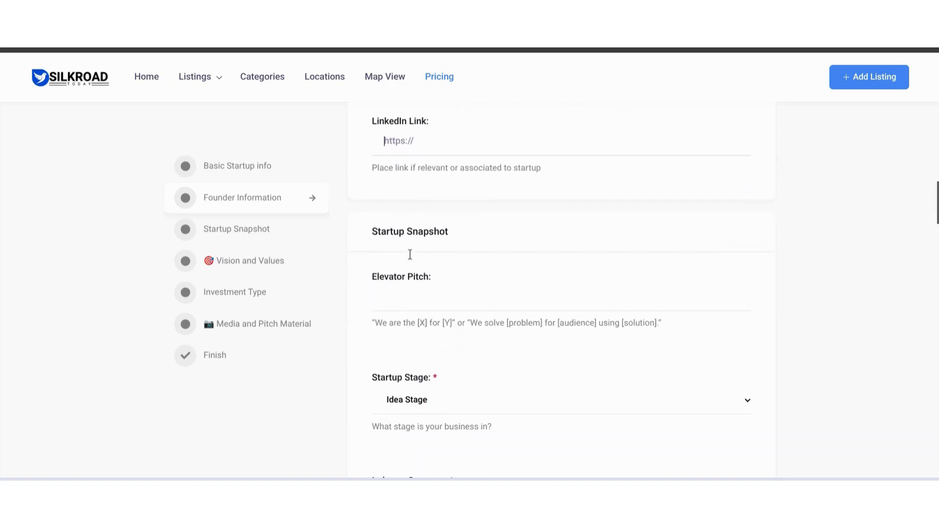
{"action": "left_click", "coordinate": [410, 254]}
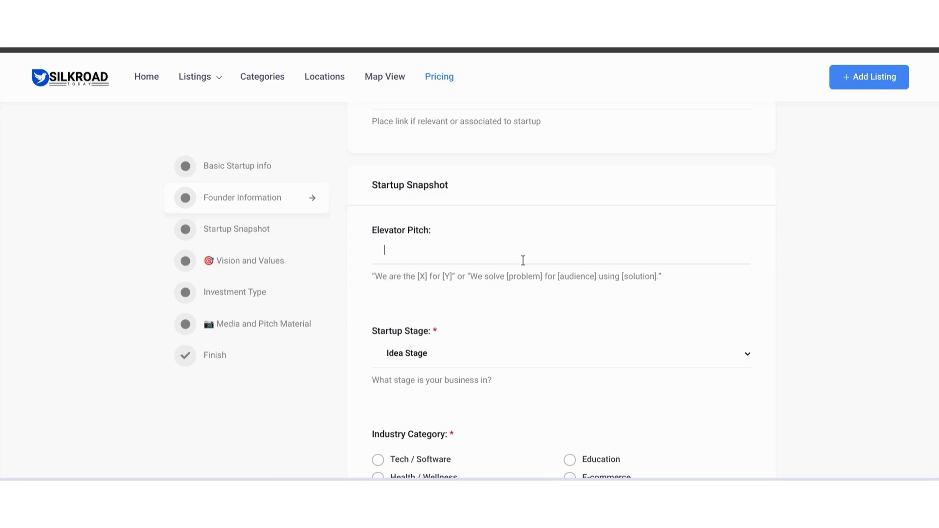
{"action": "type", "text": "We solve "}
{"action": "type", "text": "storage problems for university students by providing them with freshly baked pie"}
{"action": "type", "text": "s on campus"}
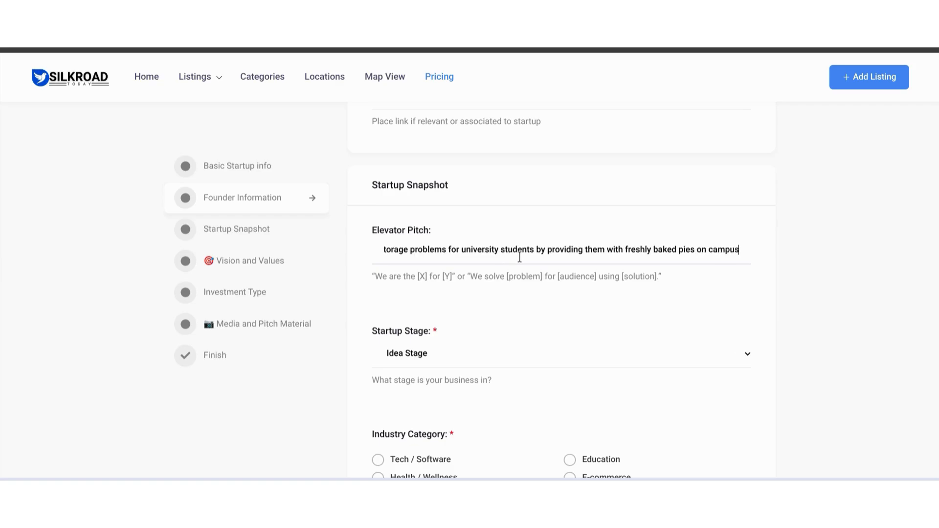
Step: Set the startup stage to Launched and choose Food & Drink as the industry category
{"action": "scroll", "coordinate": [519, 257], "scroll_direction": "down", "scroll_amount": 2}
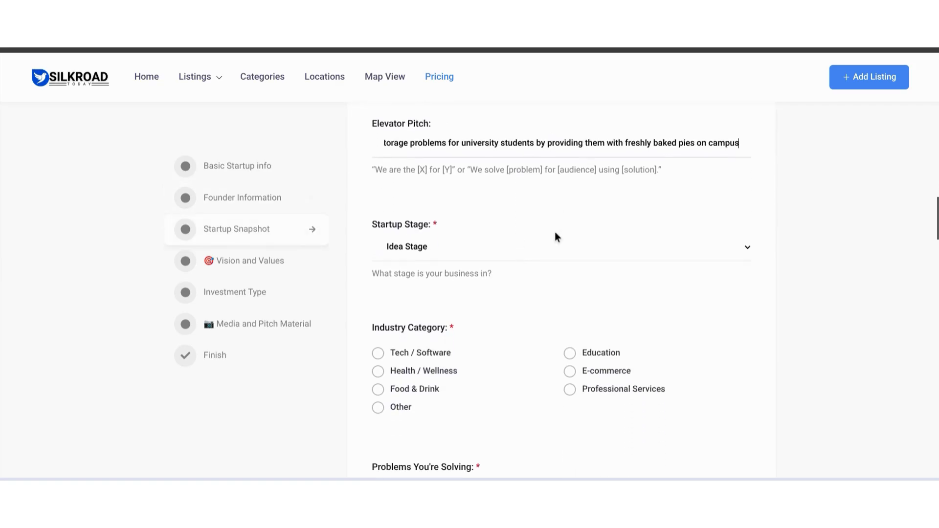
{"action": "left_click", "coordinate": [536, 249]}
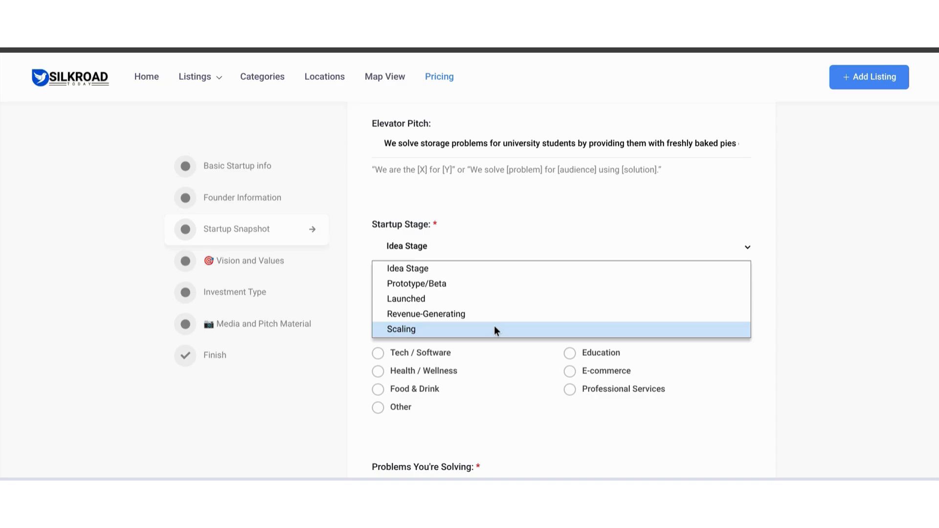
{"action": "left_click", "coordinate": [493, 301]}
{"action": "scroll", "coordinate": [492, 302], "scroll_direction": "down", "scroll_amount": 1}
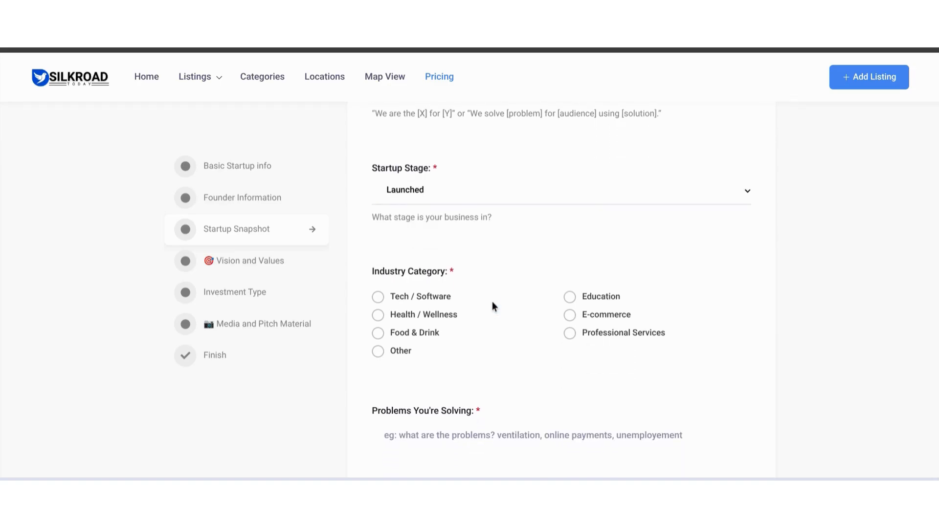
{"action": "left_click", "coordinate": [437, 334]}
Step: Enter the problem being solved: "Student dont have the time to prepare healthy meals on campus because of the lack of ingredients, time or storage space"
{"action": "scroll", "coordinate": [438, 333], "scroll_direction": "down", "scroll_amount": 3}
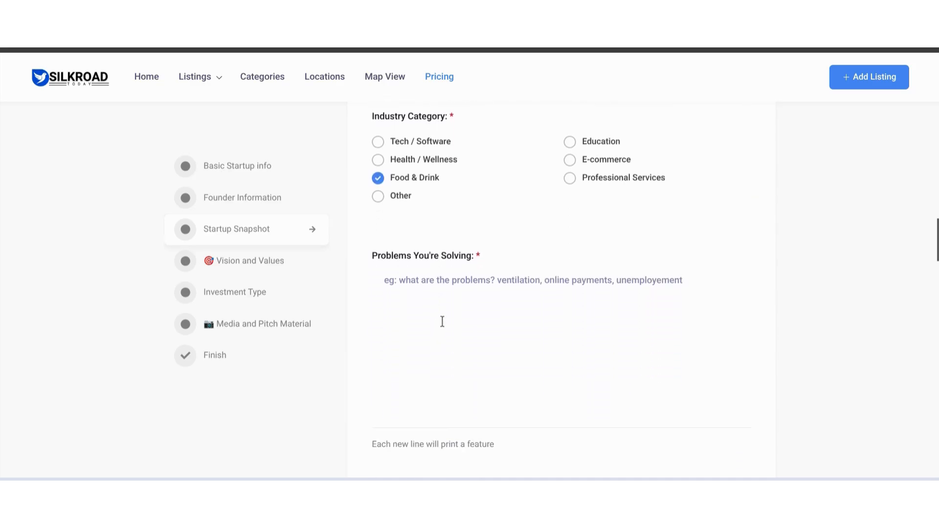
{"action": "left_click", "coordinate": [455, 269]}
{"action": "type", "text": "Studen"}
{"action": "scroll", "coordinate": [516, 173], "scroll_direction": "down", "scroll_amount": 2}
{"action": "type", "text": "t do"}
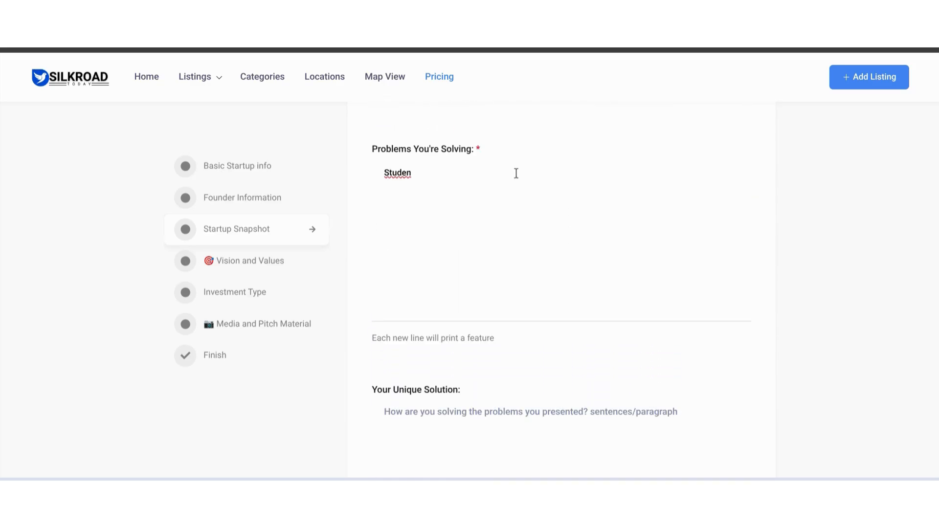
{"action": "type", "text": "nt have the time to pre"}
{"action": "type", "text": "pa"}
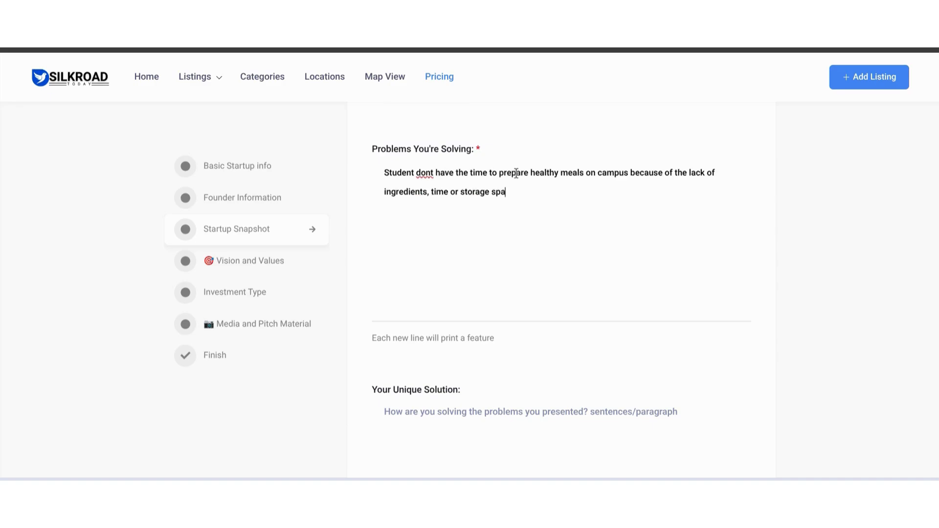
{"action": "type", "text": "ce."}
Step: Enter the unique solution "We provide students with healthy meals by baking pies that are made by the freshest materials."
{"action": "scroll", "coordinate": [516, 173], "scroll_direction": "down", "scroll_amount": 3}
{"action": "left_click", "coordinate": [448, 245]}
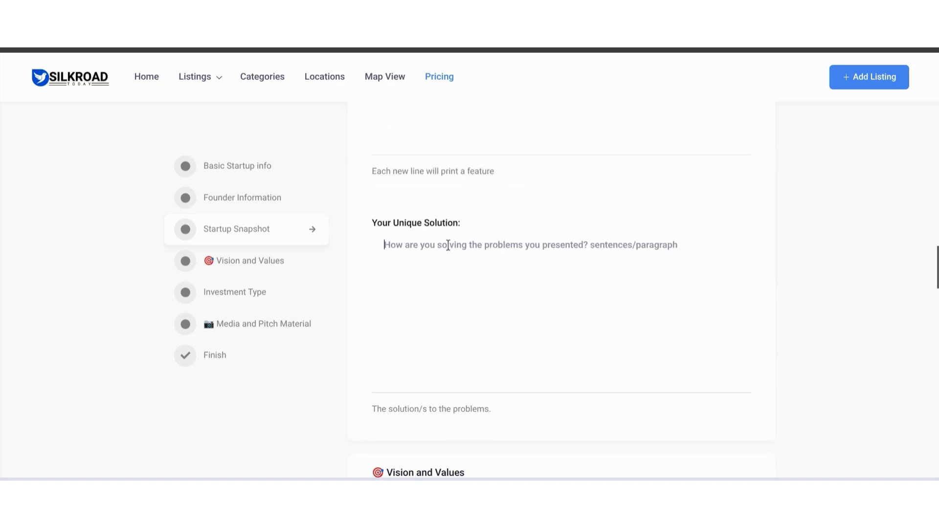
{"action": "type", "text": "We"}
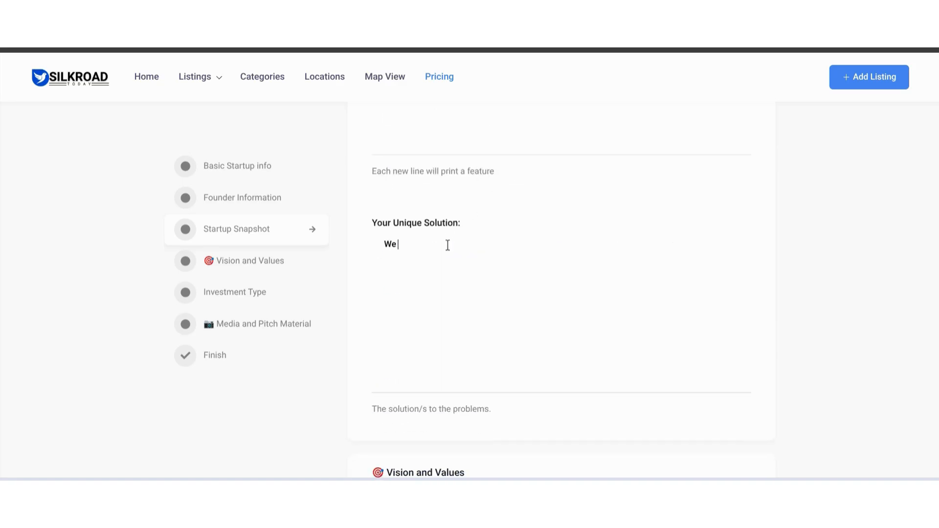
{"action": "type", "text": " provide students with healthy meals by baking pies that are made by the freshes m"}
{"action": "key", "text": "BackSpace"}
{"action": "key", "text": "BackSpace"}
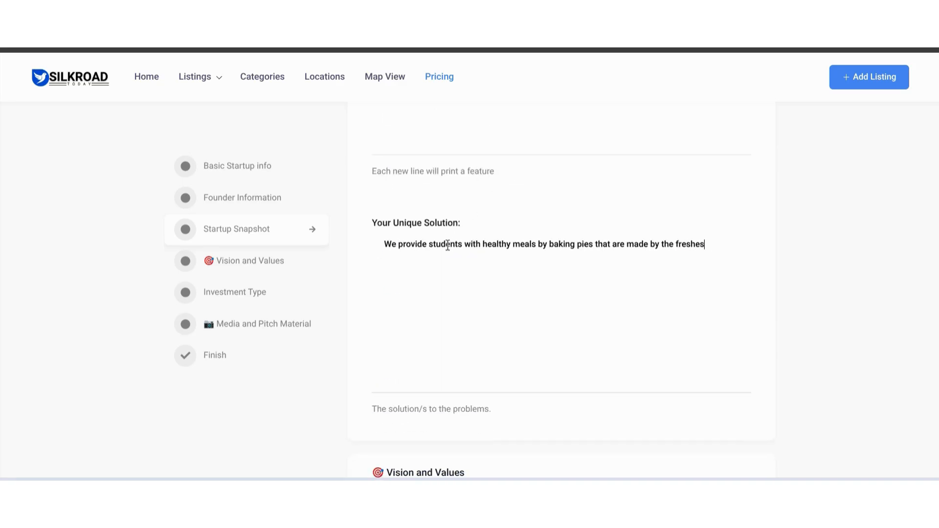
{"action": "type", "text": "t materials."}
Step: Enter the vision "In the next 5 years I would like to sell more than warm foods. I would like to sell frozen foods to students as well."
{"action": "scroll", "coordinate": [448, 245], "scroll_direction": "down", "scroll_amount": 6}
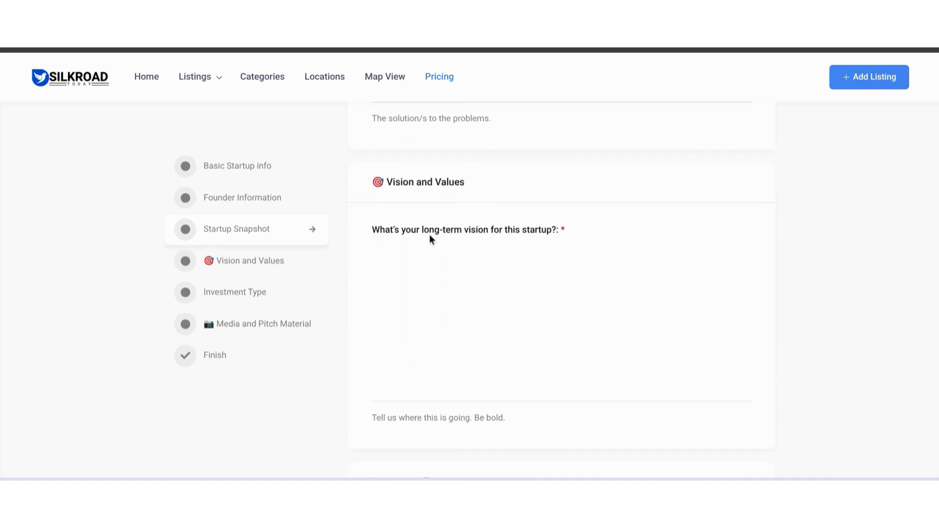
{"action": "left_click", "coordinate": [591, 247]}
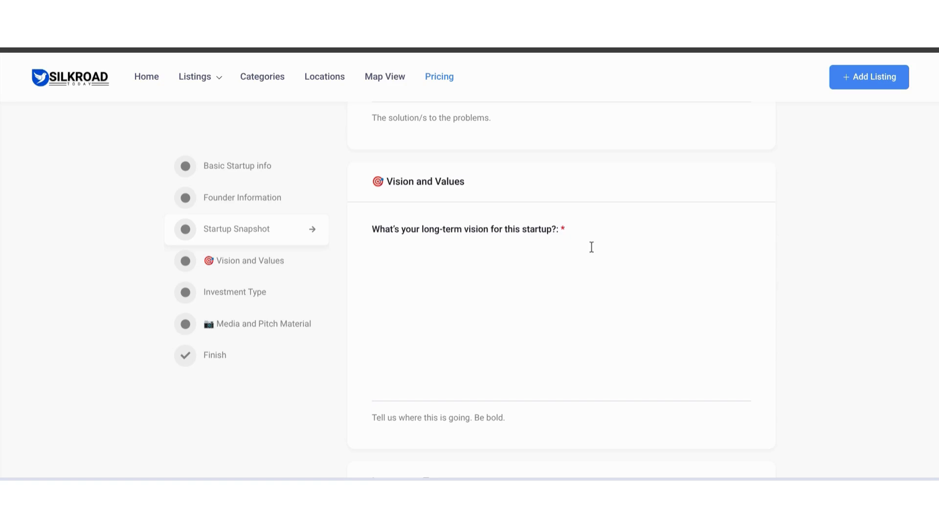
{"action": "type", "text": "In the next 5 years I would like to "}
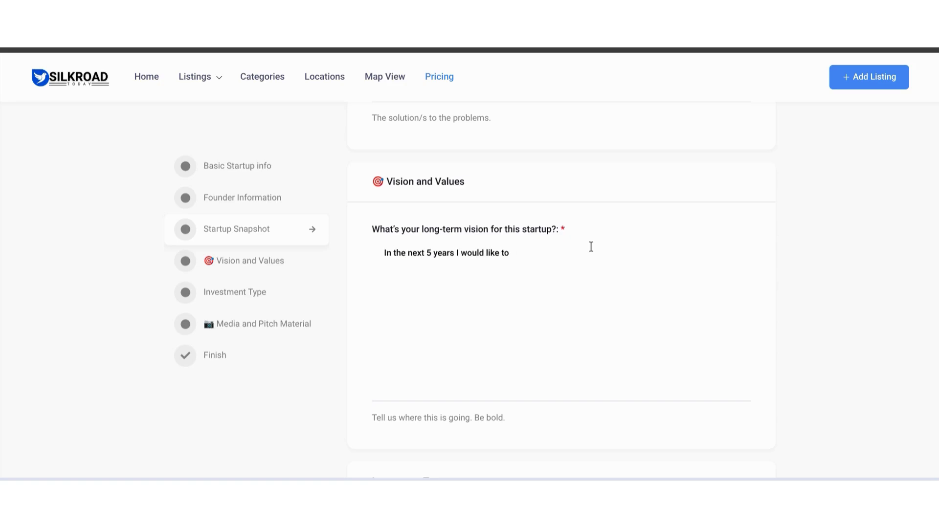
{"action": "type", "text": "sell more than warm foods. I would like to sell frozen foods to students as well."}
Step: Choose Financial as the kind of assistance sought and Tech as the need to solve right now
{"action": "scroll", "coordinate": [591, 247], "scroll_direction": "down", "scroll_amount": 5}
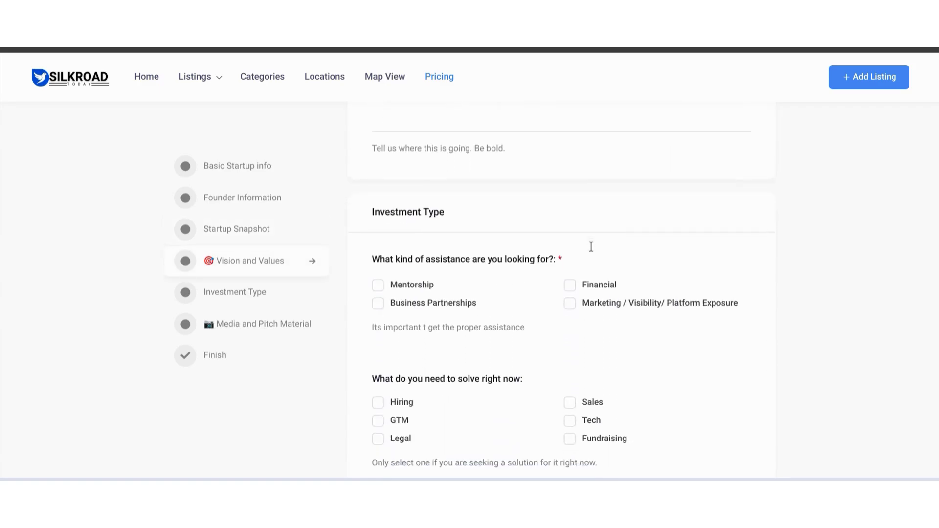
{"action": "scroll", "coordinate": [590, 247], "scroll_direction": "up", "scroll_amount": 4}
{"action": "scroll", "coordinate": [591, 247], "scroll_direction": "down", "scroll_amount": 5}
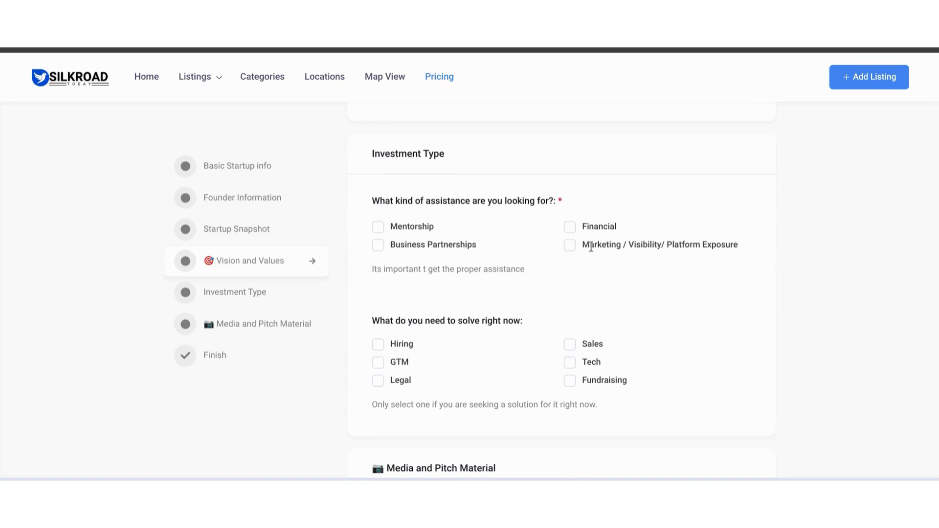
{"action": "scroll", "coordinate": [591, 246], "scroll_direction": "down", "scroll_amount": 1}
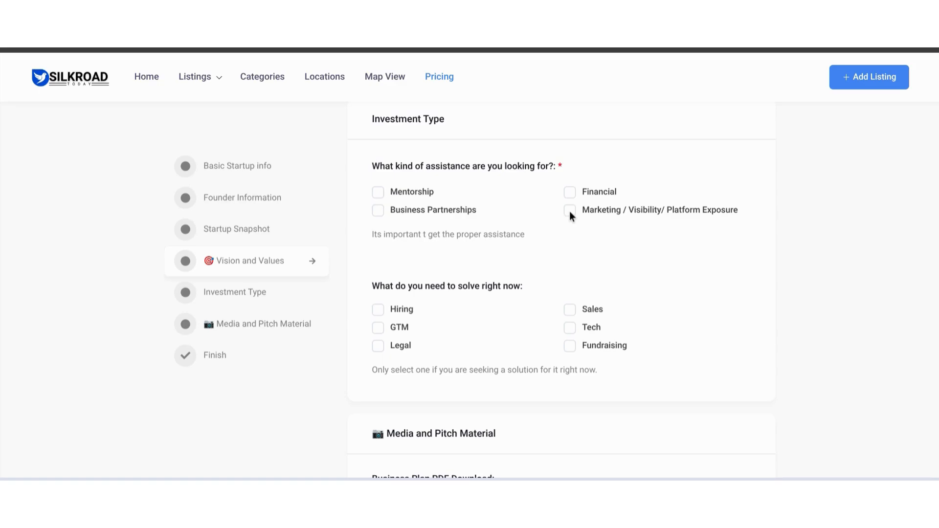
{"action": "scroll", "coordinate": [570, 212], "scroll_direction": "down", "scroll_amount": 2}
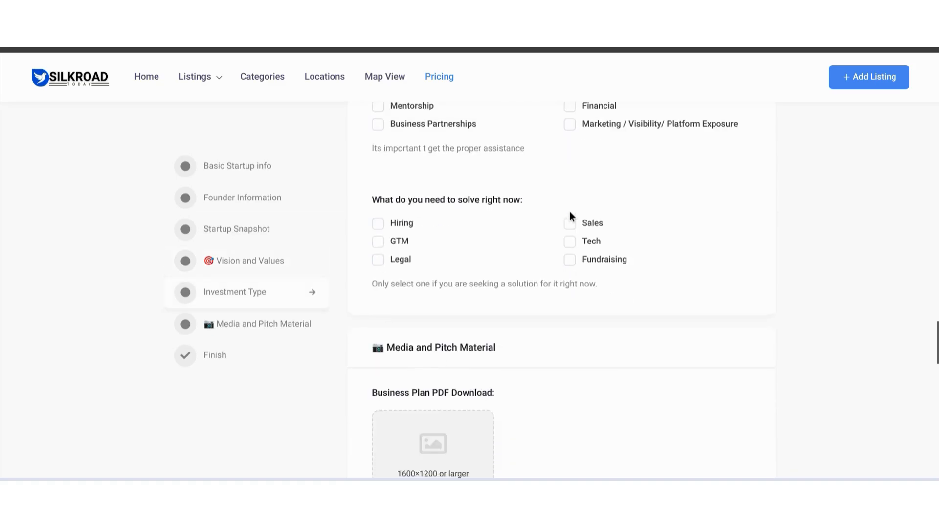
{"action": "scroll", "coordinate": [570, 212], "scroll_direction": "up", "scroll_amount": 2}
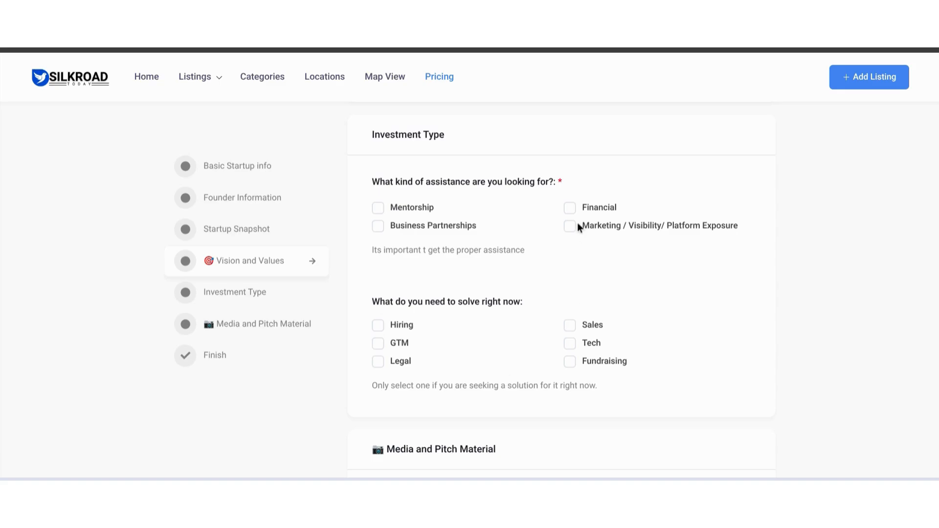
{"action": "left_click", "coordinate": [569, 207]}
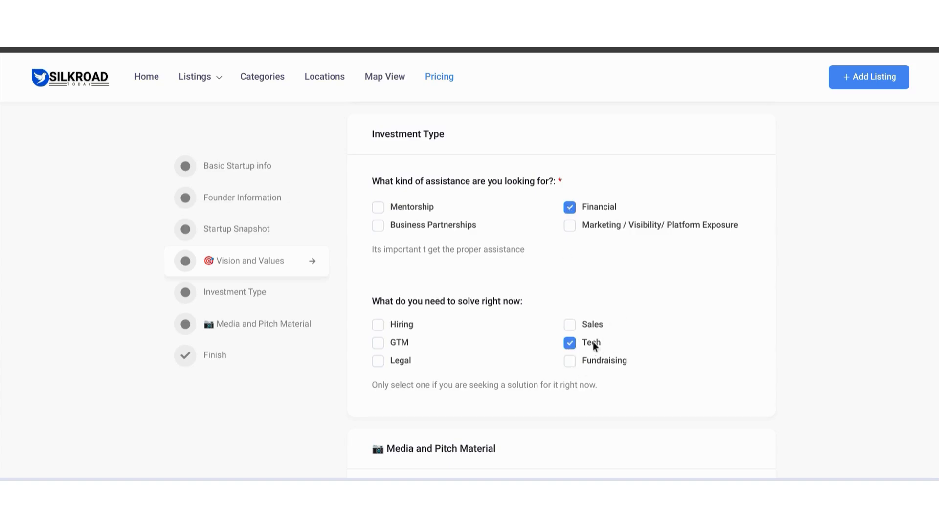
Step: Leave the business plan and video pitch blank, and upload the Venture Vending Machine logo and the vending machine photo
{"action": "scroll", "coordinate": [592, 343], "scroll_direction": "down", "scroll_amount": 5}
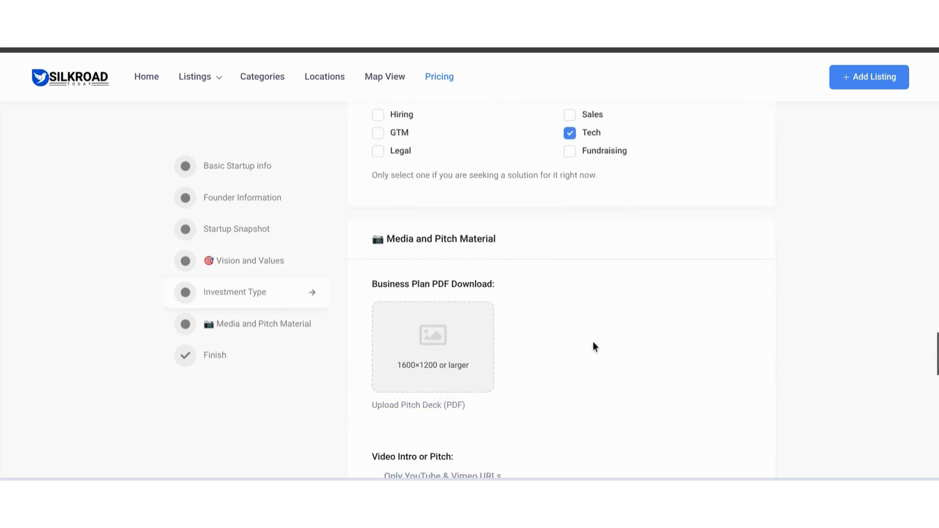
{"action": "scroll", "coordinate": [593, 345], "scroll_direction": "down", "scroll_amount": 1}
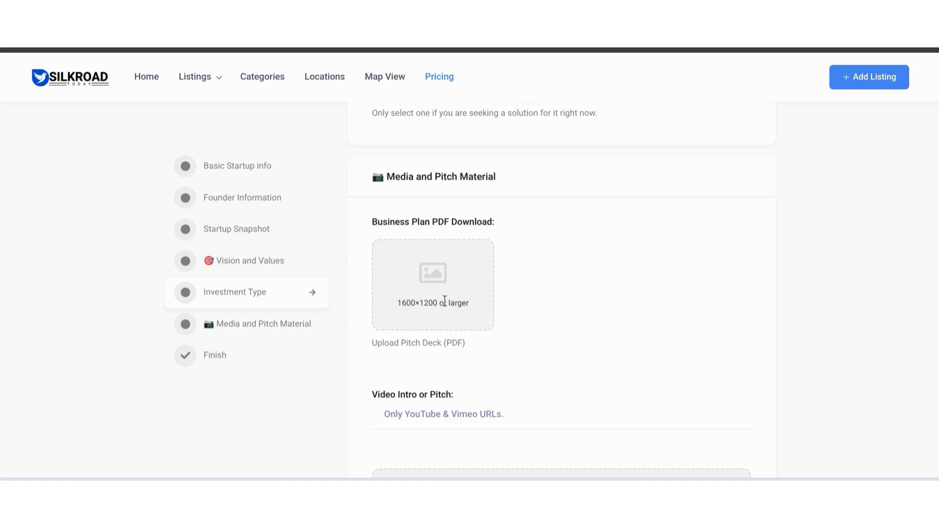
{"action": "scroll", "coordinate": [446, 309], "scroll_direction": "down", "scroll_amount": 3}
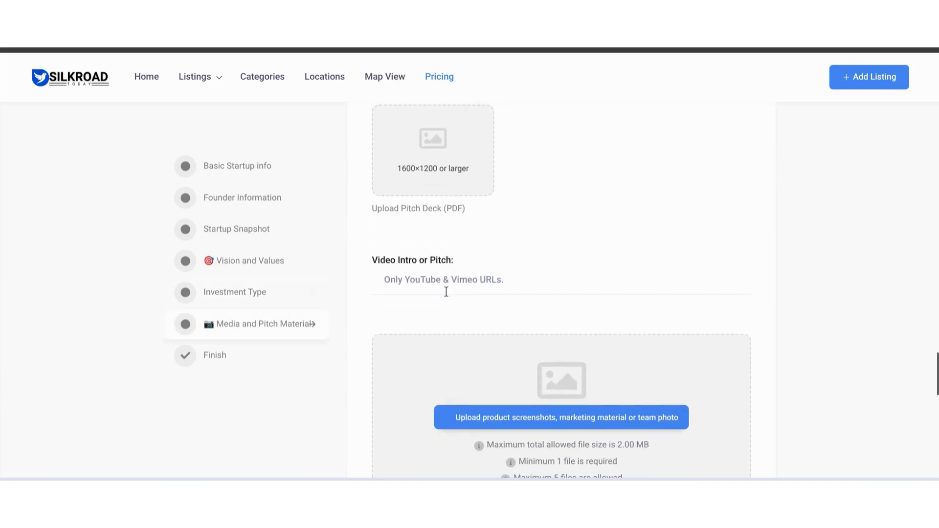
{"action": "left_click", "coordinate": [442, 277]}
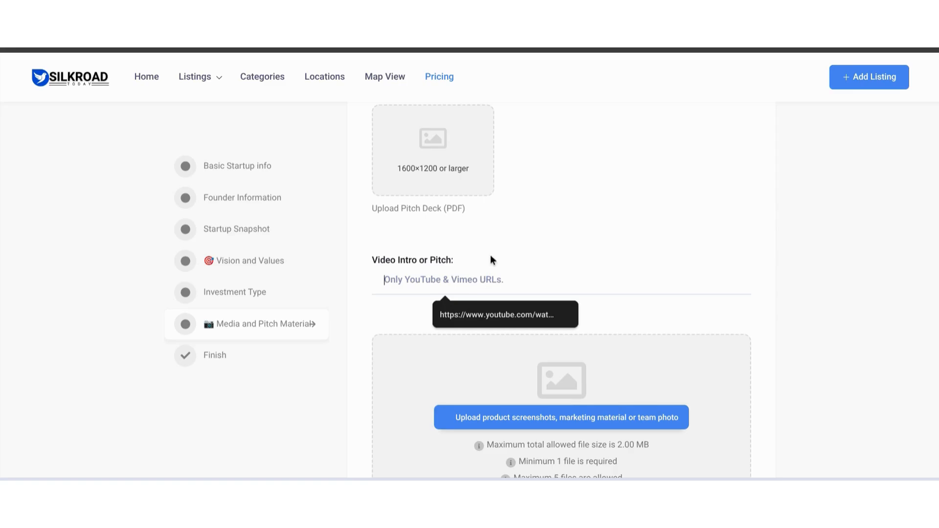
{"action": "scroll", "coordinate": [463, 291], "scroll_direction": "down", "scroll_amount": 4}
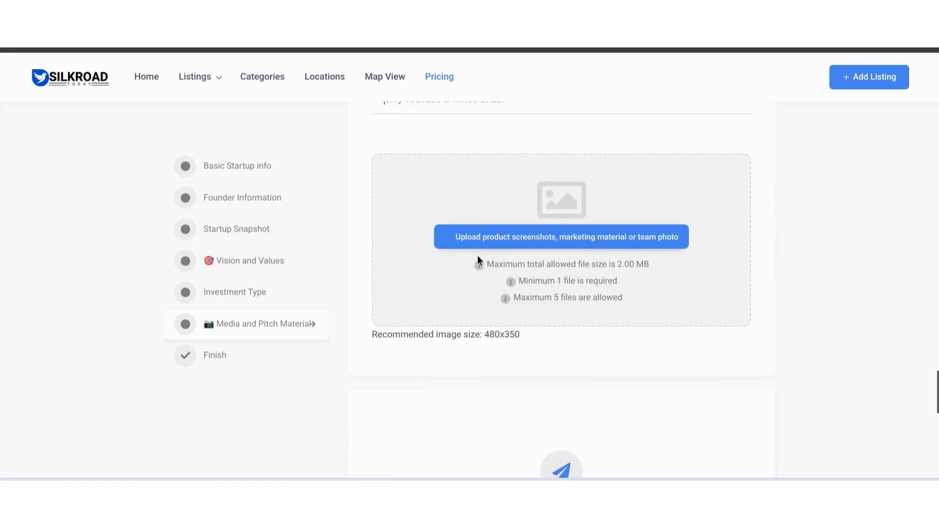
{"action": "left_click", "coordinate": [499, 240]}
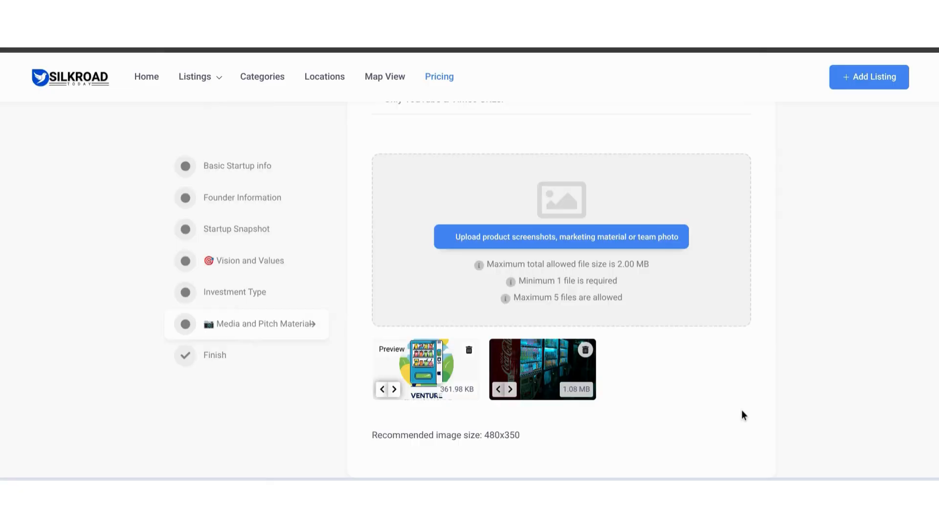
Step: Save the listing, open its preview and check the listing title and header images
{"action": "scroll", "coordinate": [736, 408], "scroll_direction": "down", "scroll_amount": 7}
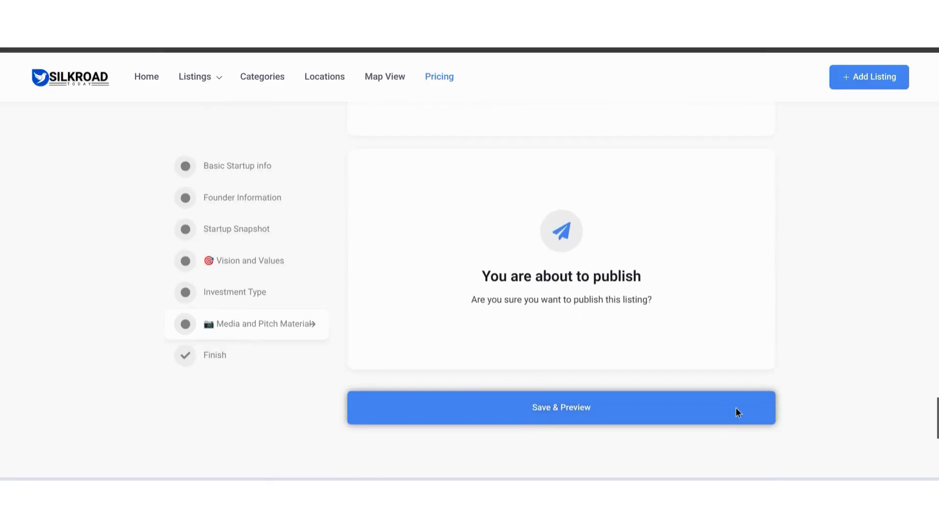
{"action": "left_click", "coordinate": [621, 406]}
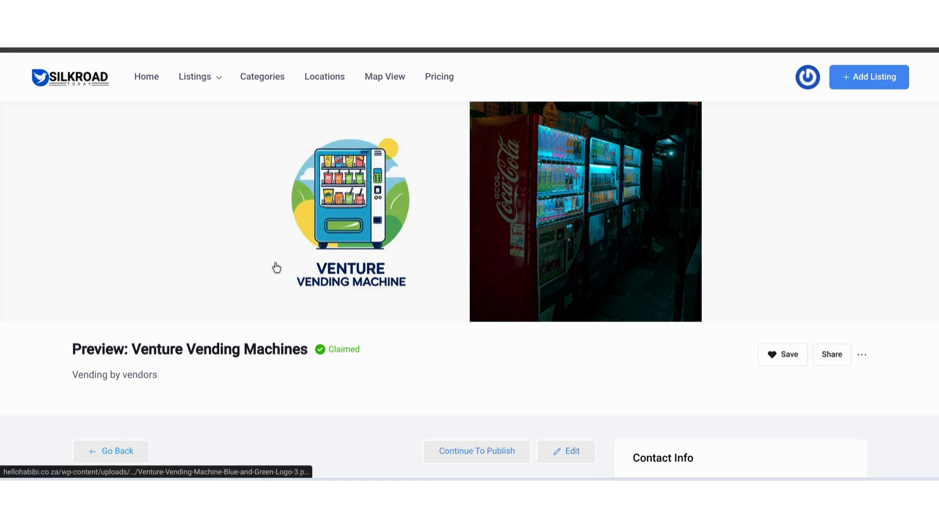
{"action": "double_click", "coordinate": [219, 350]}
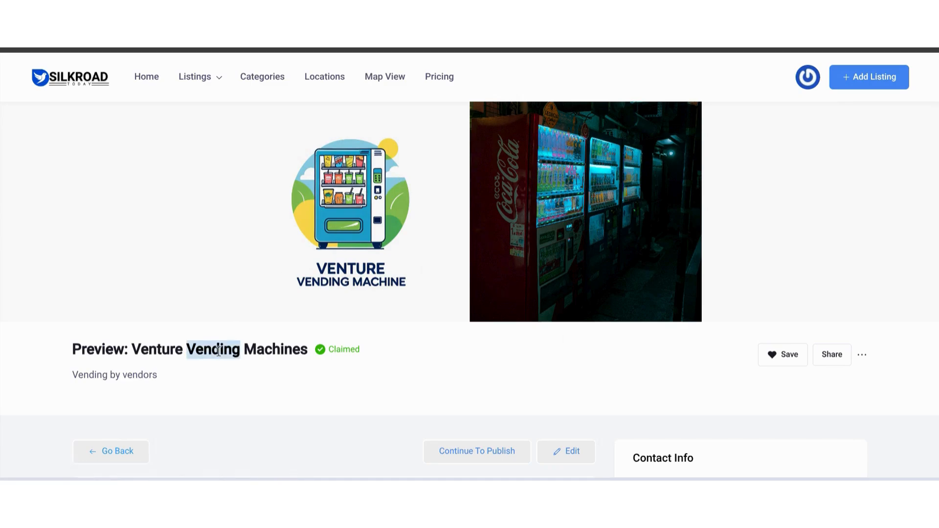
{"action": "double_click", "coordinate": [218, 350]}
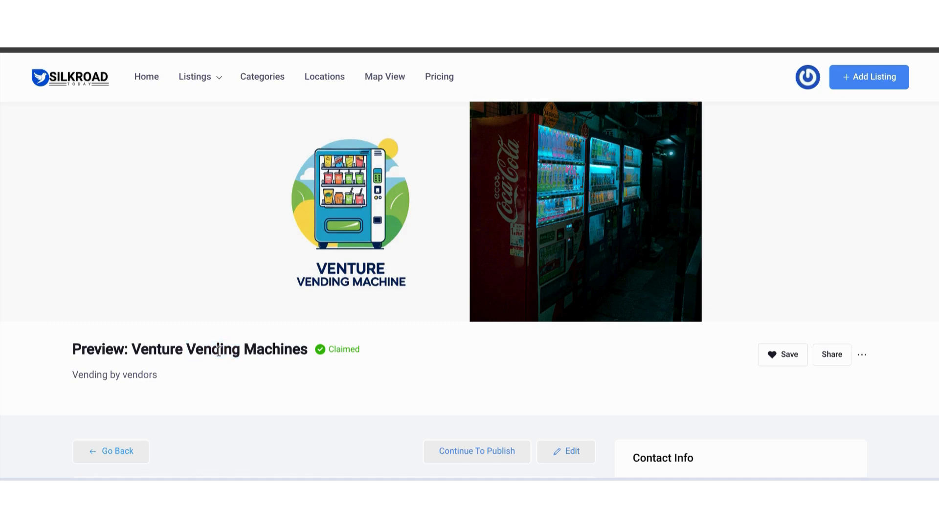
{"action": "double_click", "coordinate": [219, 350]}
{"action": "mouse_move", "coordinate": [341, 352]}
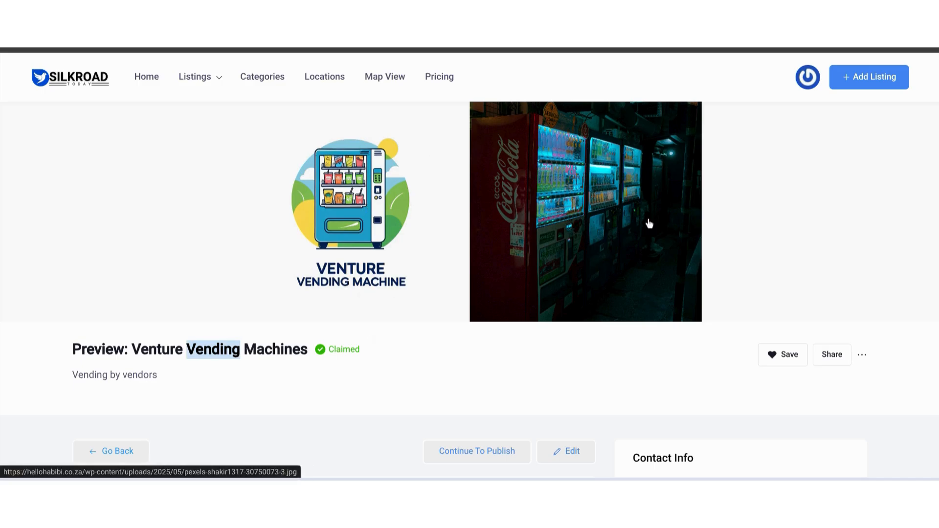
Step: Check the sharing and additional options offered on the listing preview
{"action": "scroll", "coordinate": [591, 156], "scroll_direction": "down", "scroll_amount": 2}
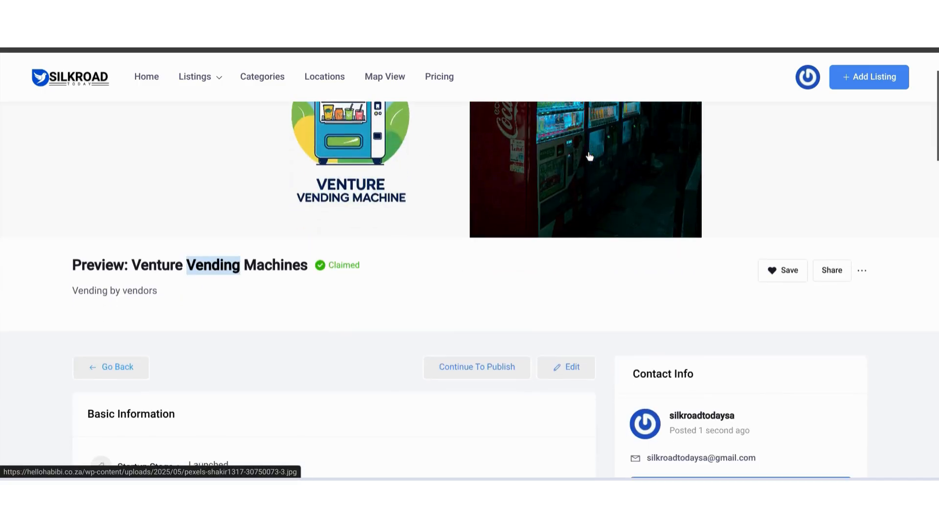
{"action": "left_click", "coordinate": [832, 272]}
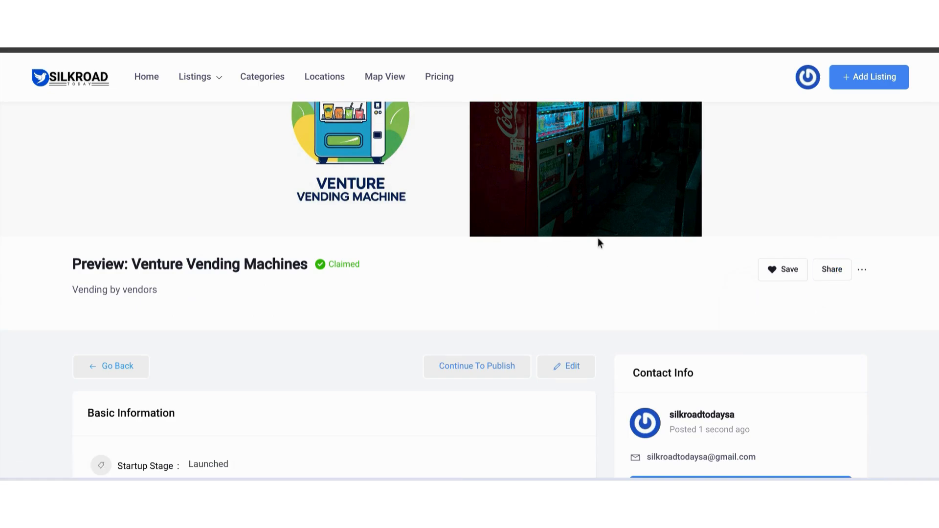
{"action": "left_click", "coordinate": [863, 274]}
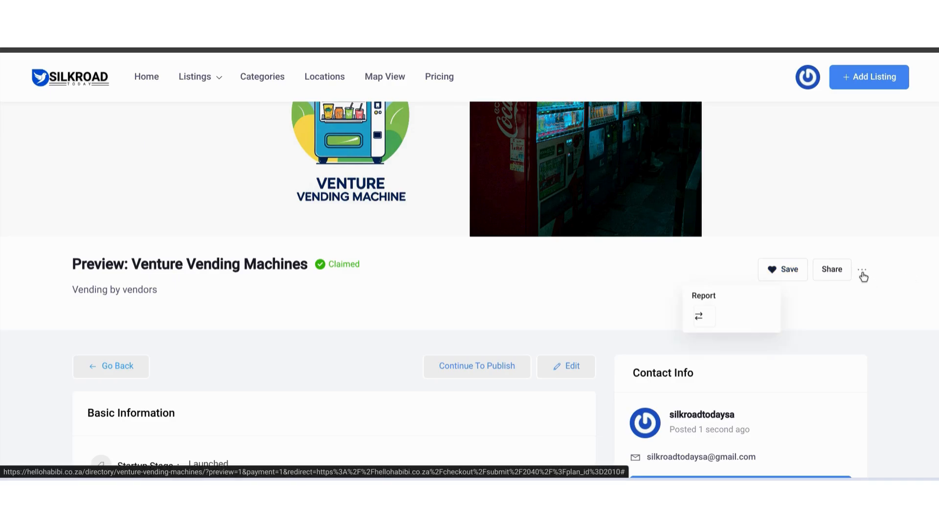
{"action": "left_click", "coordinate": [871, 309]}
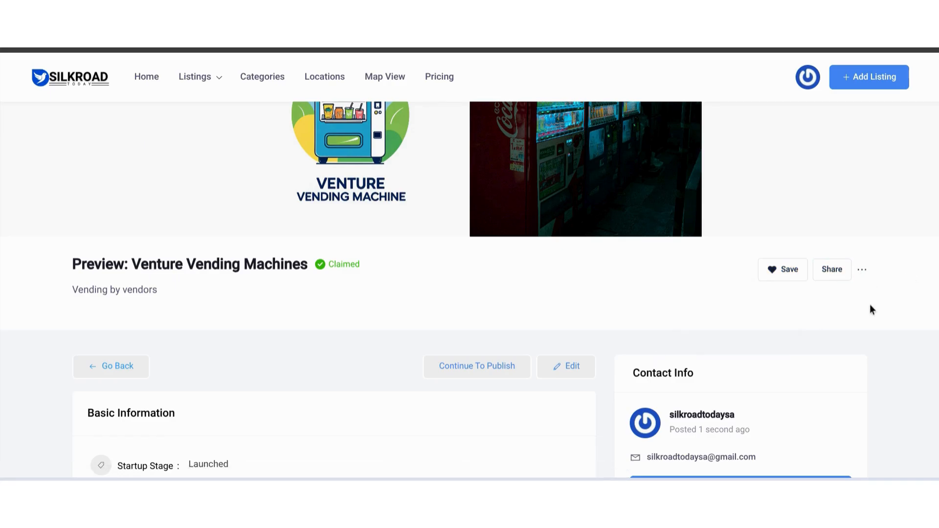
Step: Review the preview's basic information, founder, snapshot, media and review sections
{"action": "scroll", "coordinate": [442, 272], "scroll_direction": "down", "scroll_amount": 5}
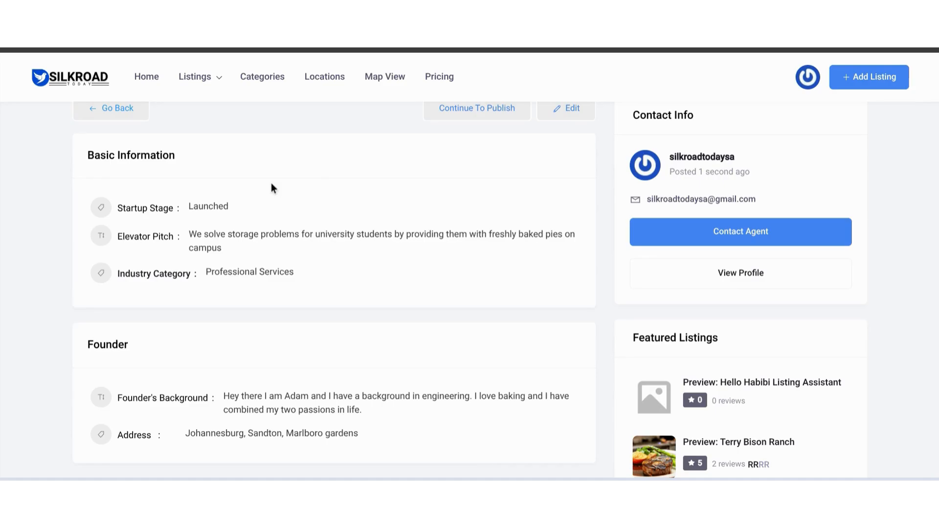
{"action": "scroll", "coordinate": [272, 185], "scroll_direction": "down", "scroll_amount": 3}
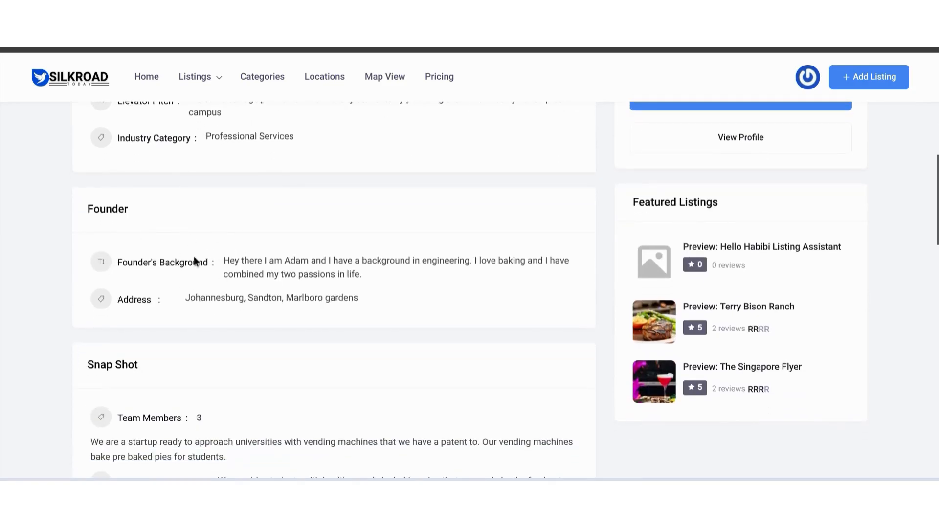
{"action": "scroll", "coordinate": [122, 283], "scroll_direction": "down", "scroll_amount": 3}
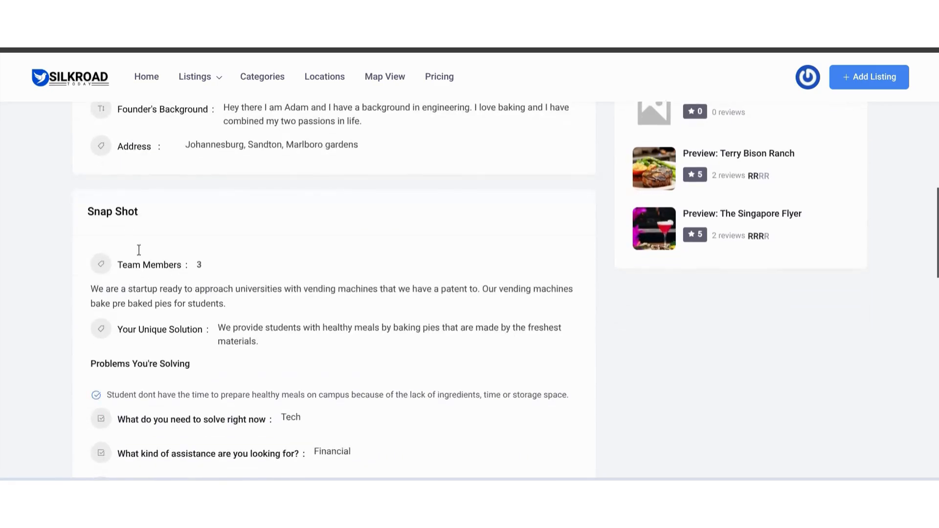
{"action": "scroll", "coordinate": [191, 241], "scroll_direction": "down", "scroll_amount": 1}
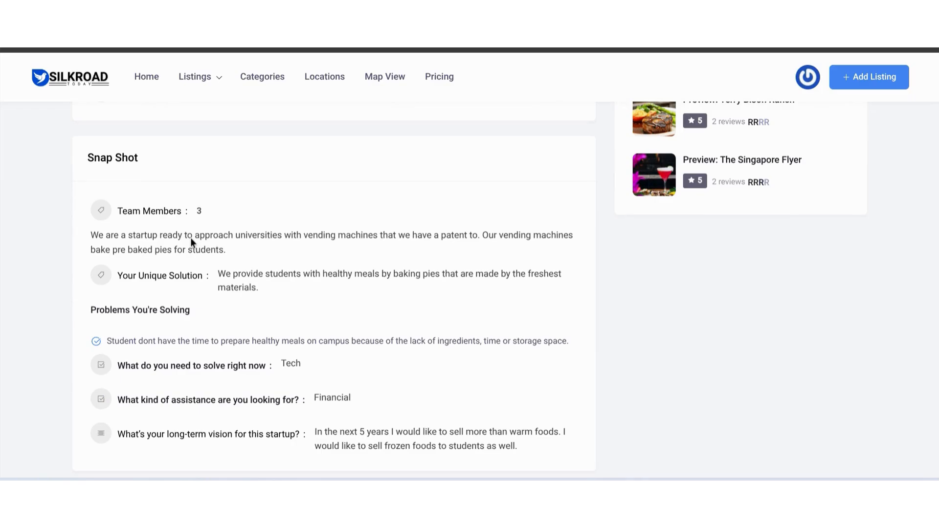
{"action": "scroll", "coordinate": [190, 240], "scroll_direction": "down", "scroll_amount": 4}
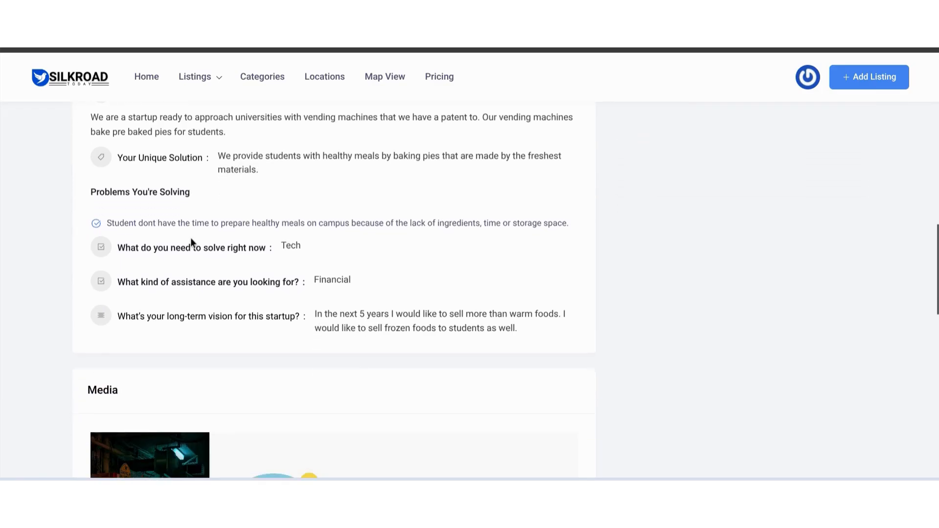
{"action": "scroll", "coordinate": [190, 240], "scroll_direction": "down", "scroll_amount": 4}
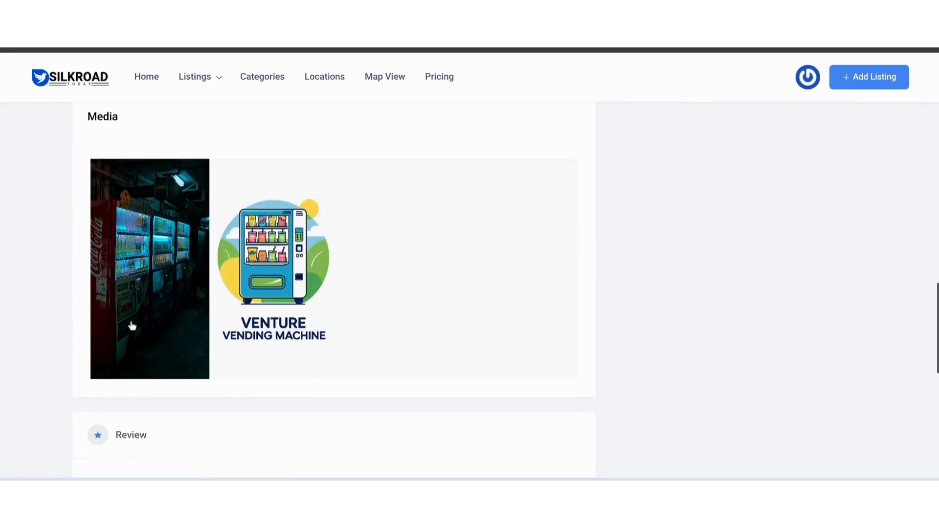
{"action": "scroll", "coordinate": [162, 229], "scroll_direction": "down", "scroll_amount": 2}
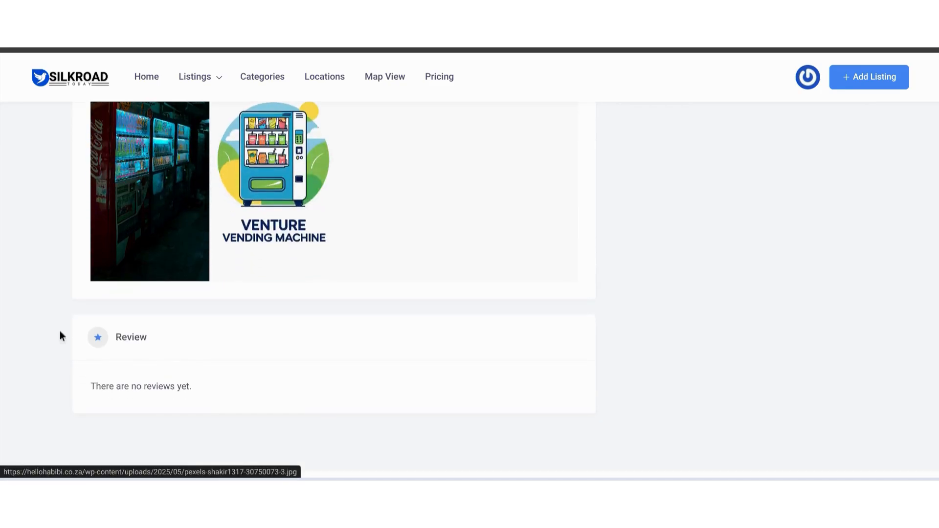